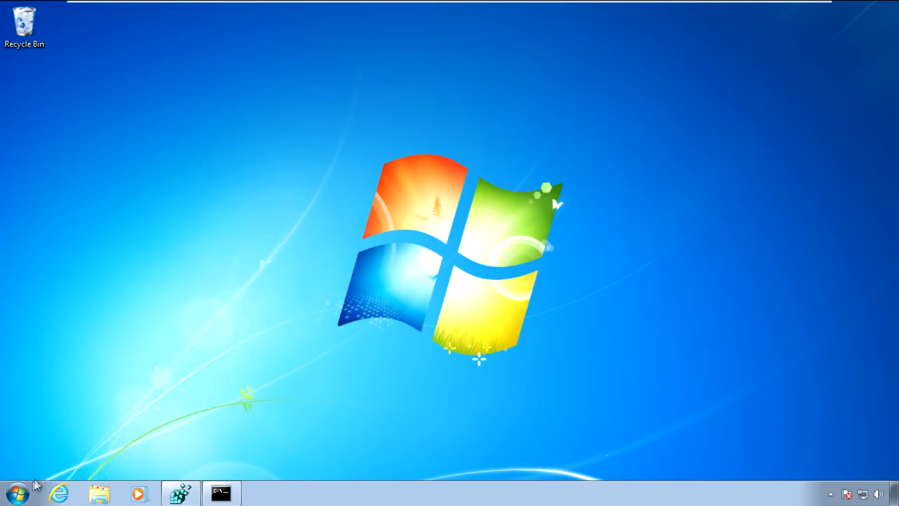
Start SketchUp from its welcome screen and open the System Preferences
left_click(19, 495)
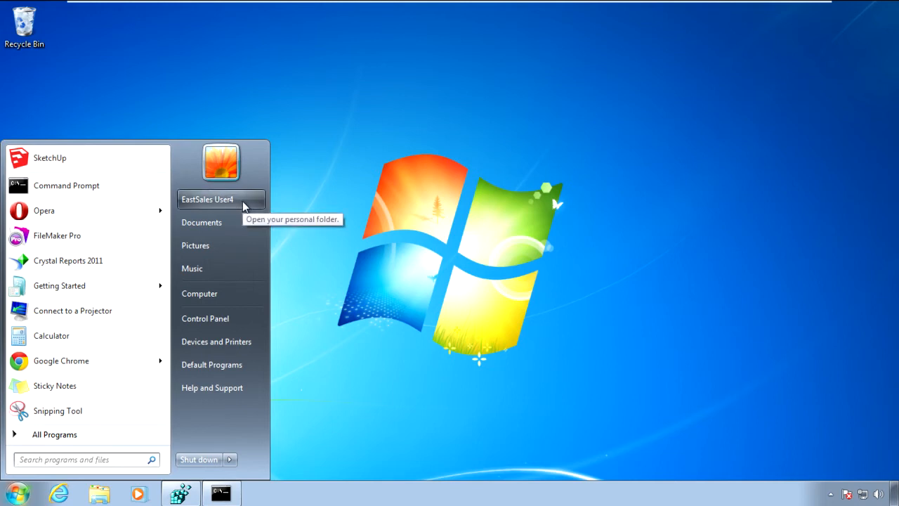
left_click(118, 153)
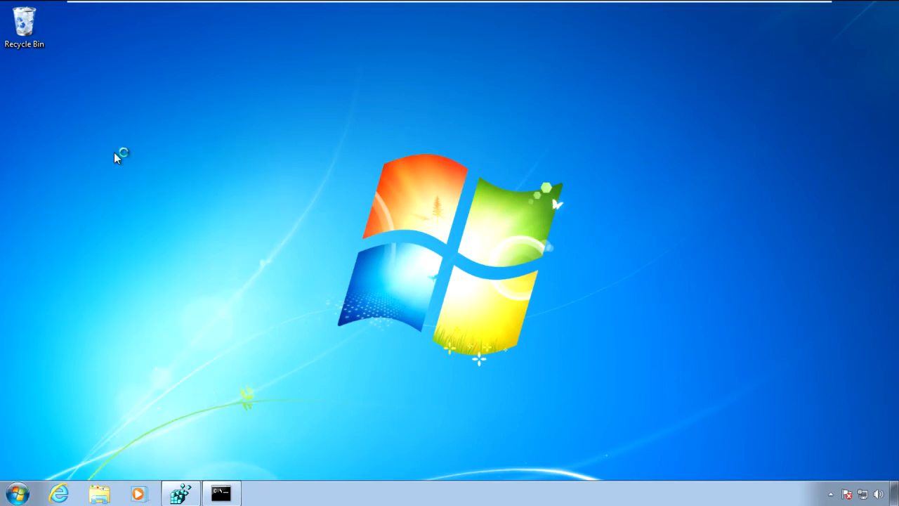
left_click(617, 416)
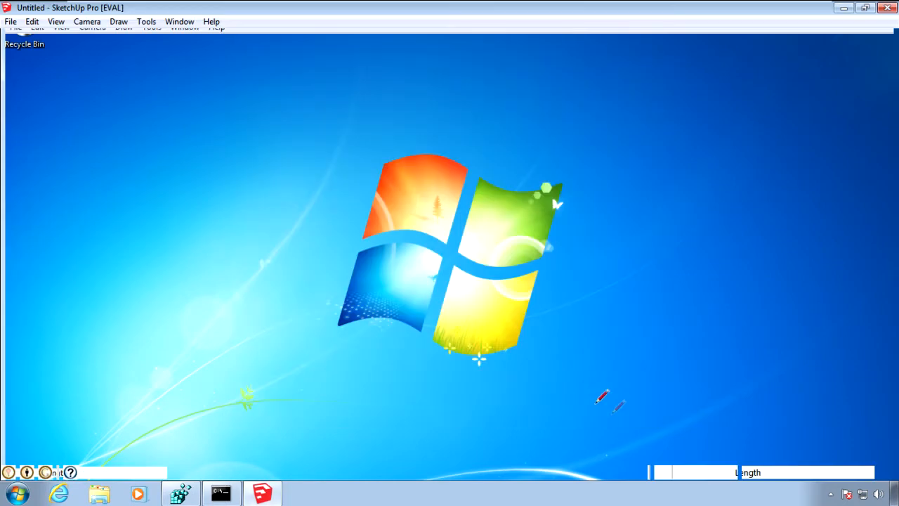
left_click(179, 22)
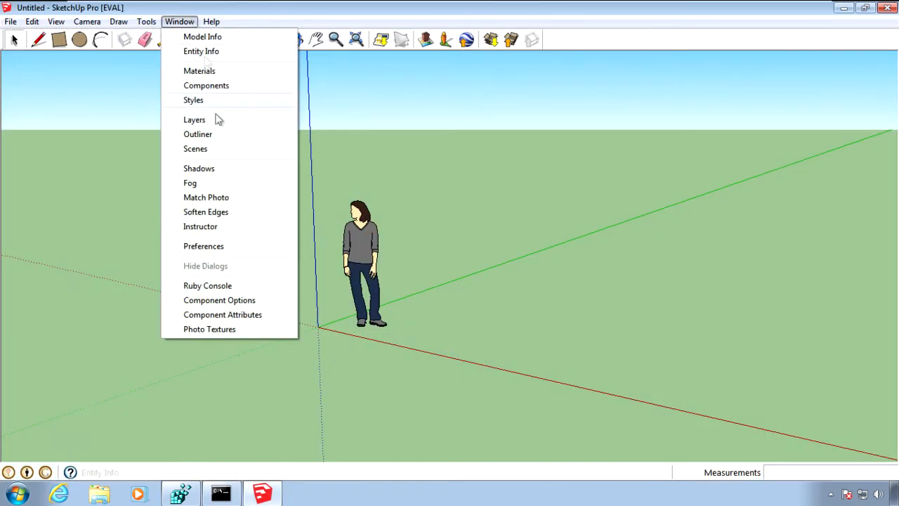
left_click(235, 246)
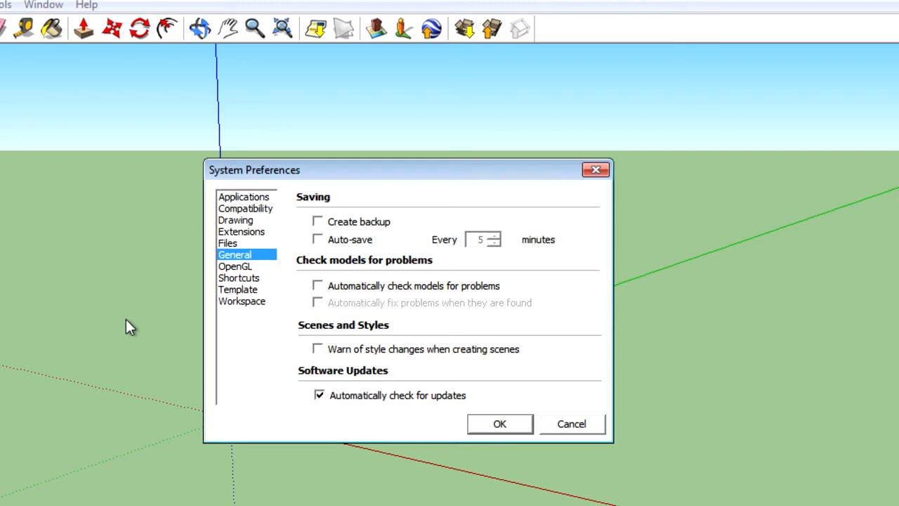
Review the Drawing and OpenGL preferences, cancel without changes, and close SketchUp
left_click(227, 223)
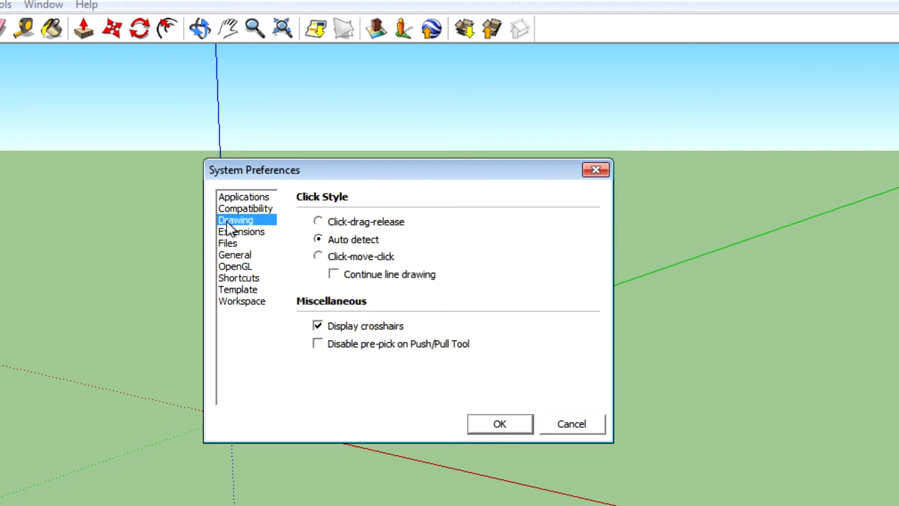
left_click(241, 267)
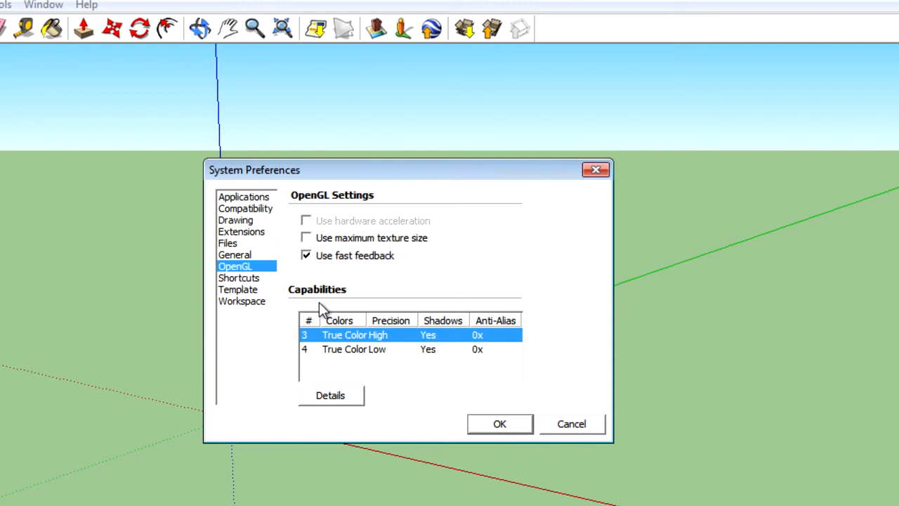
left_click(574, 424)
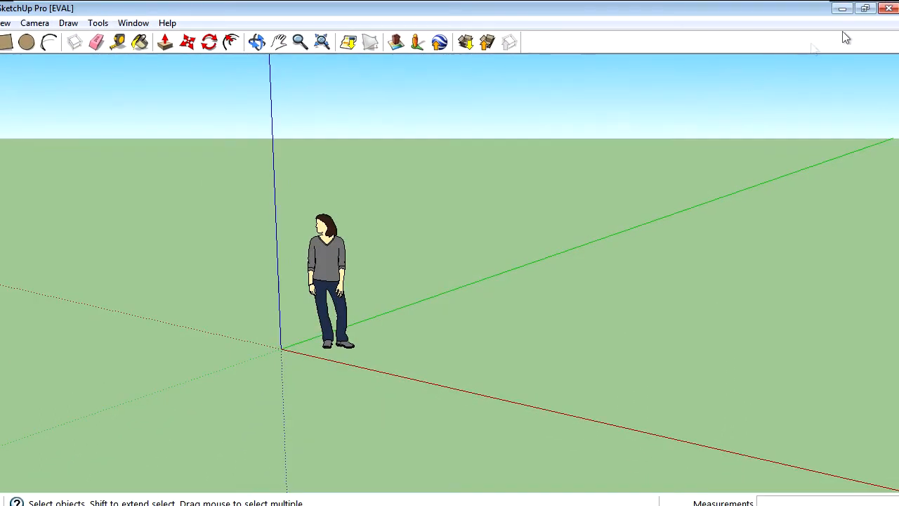
left_click(894, 7)
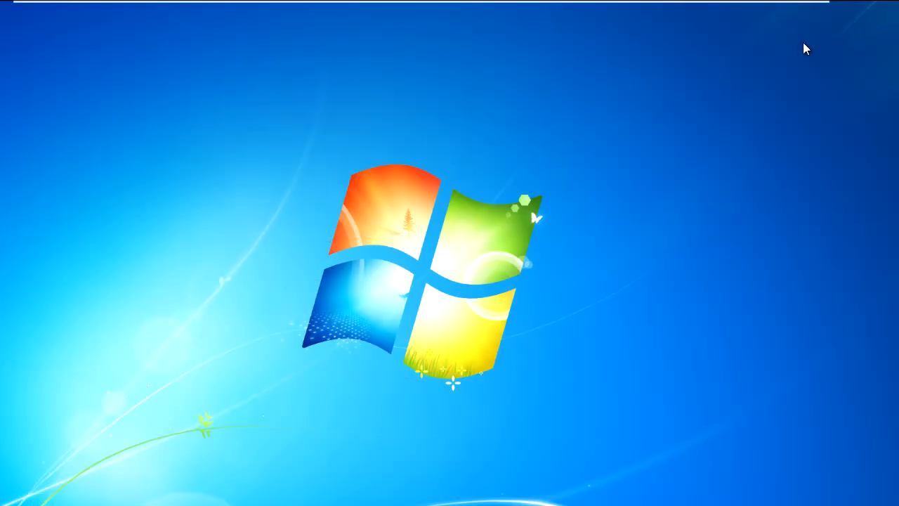
On the Windows Server 2008 R2 x64 machine, create a GPO named "Lockdown Google Sketchup" linked to the East Sales Users OU
mouse_move(265, 3)
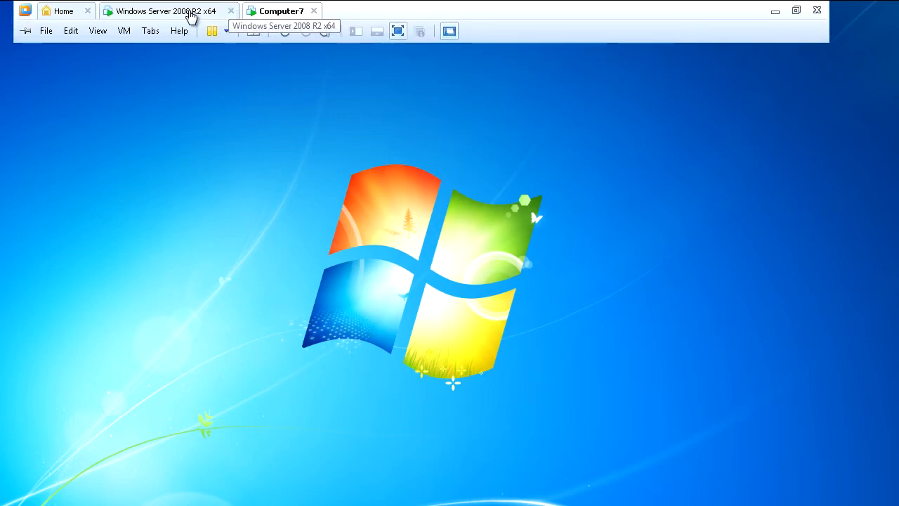
left_click(185, 14)
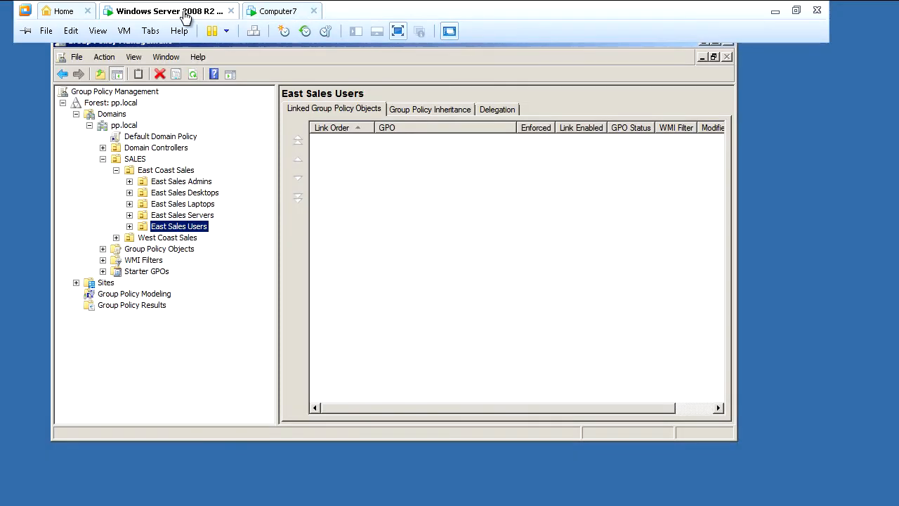
right_click(201, 227)
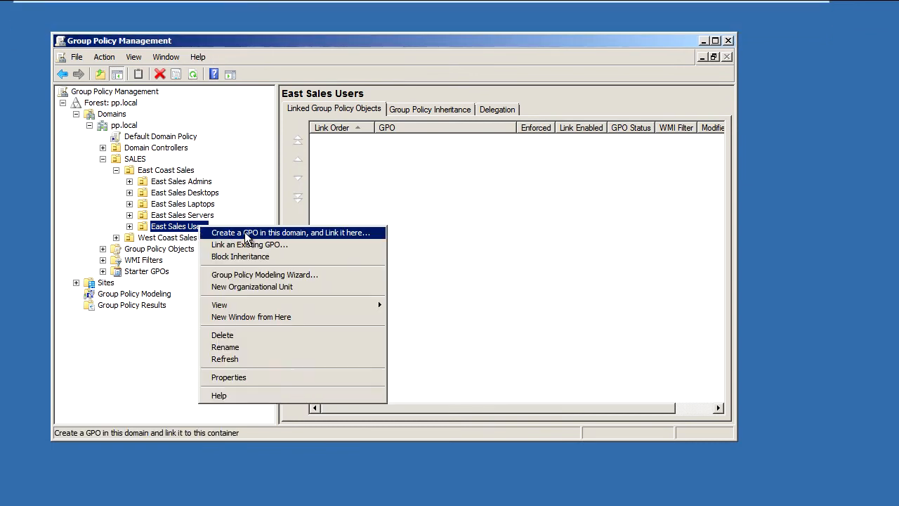
left_click(245, 232)
type("Lockdown")
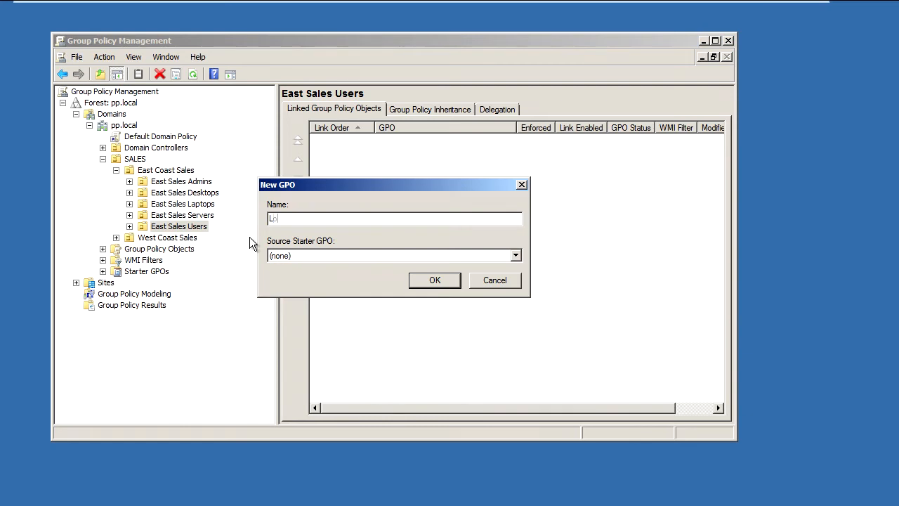
key("BackSpace")
key("BackSpace")
key("BackSpace")
key("BackSpace")
key("BackSpace")
key("BackSpace")
key("BackSpace")
type("ockdown Google Sketchup")
key("Return")
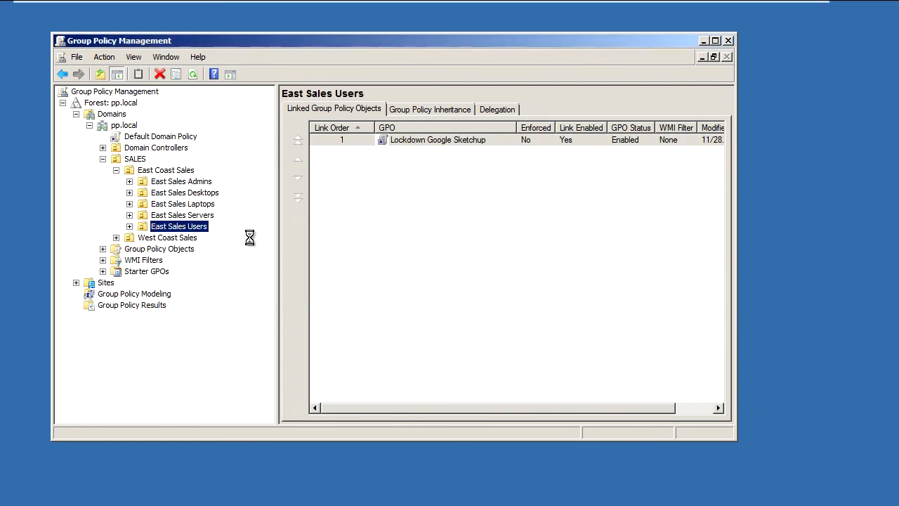
Edit the Lockdown Google Sketchup GPO and add PolicyPak for SketchUp to the PolicyPak applications under User Configuration
left_click(412, 137)
left_click(413, 137)
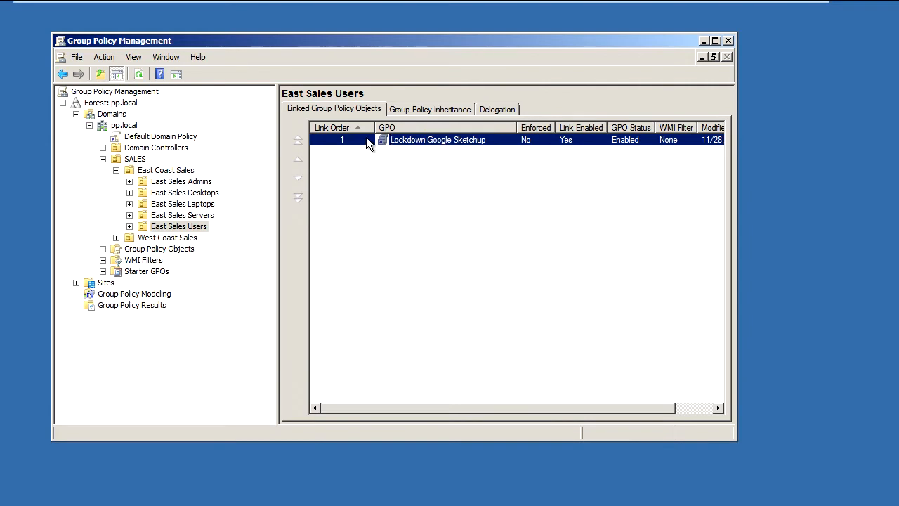
right_click(368, 140)
left_click(394, 146)
left_click(26, 204)
left_click(78, 217)
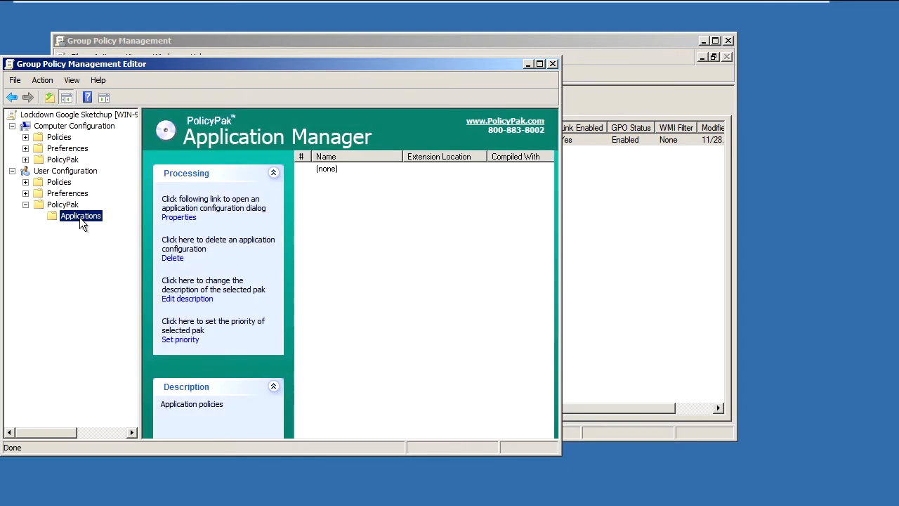
right_click(79, 218)
mouse_move(102, 225)
mouse_move(133, 232)
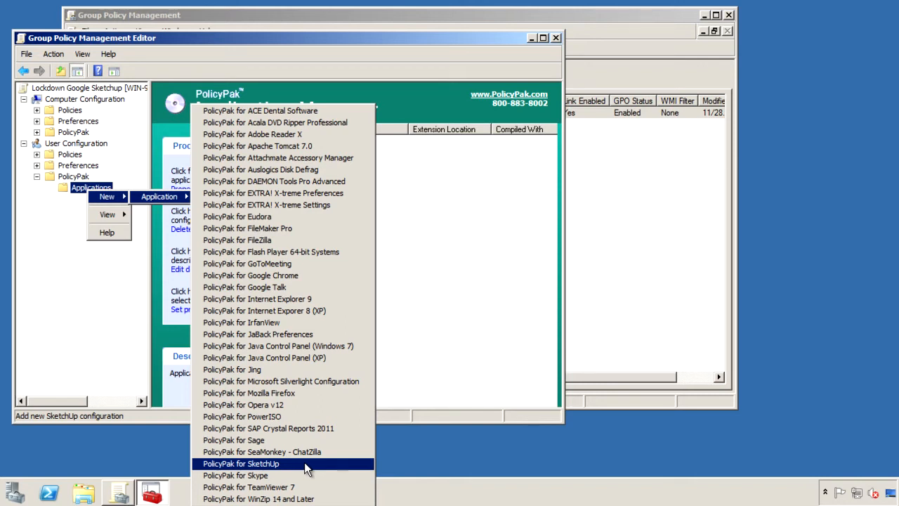
left_click(307, 467)
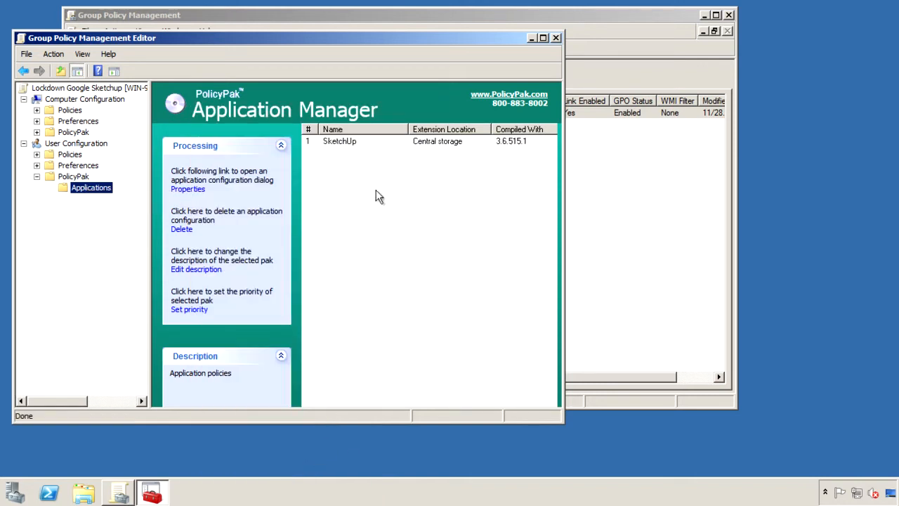
In the SketchUp entry's General settings, turn off "Automatically check for updates" and disable its corresponding control in the target application
left_click(352, 143)
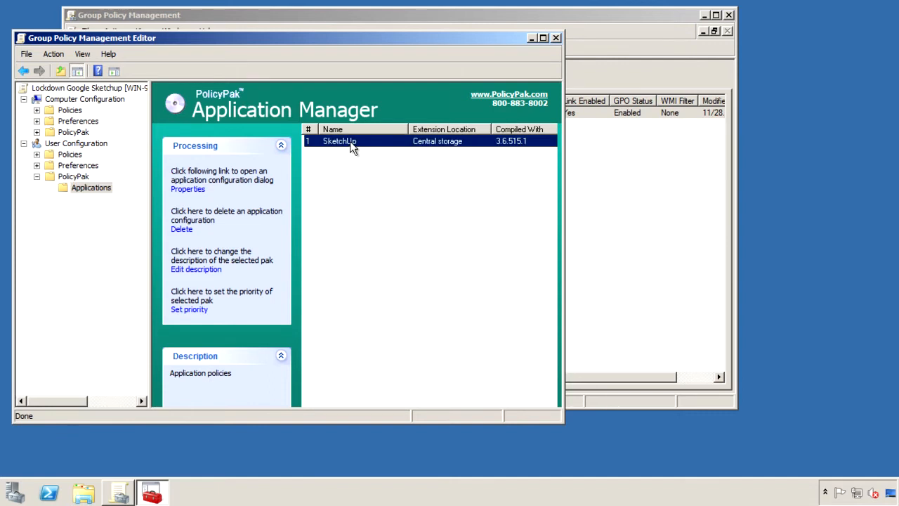
right_click(350, 143)
left_click(376, 167)
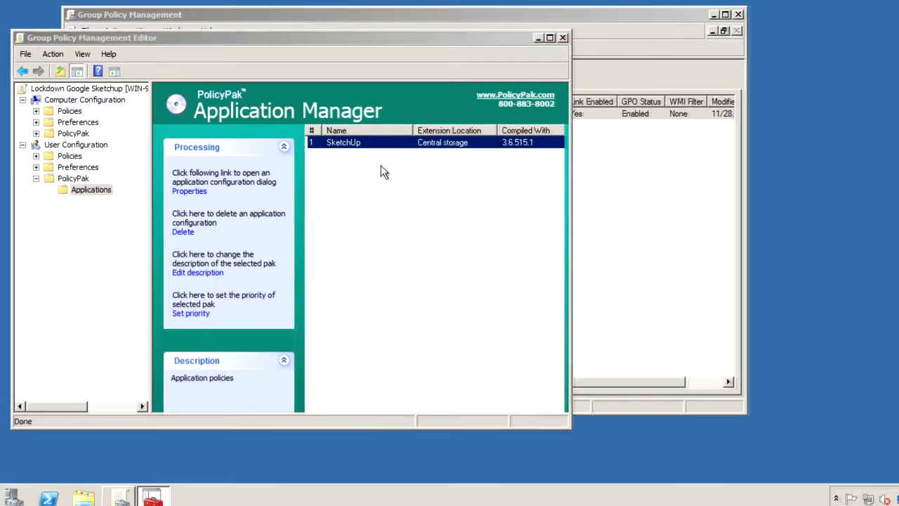
left_click(302, 69)
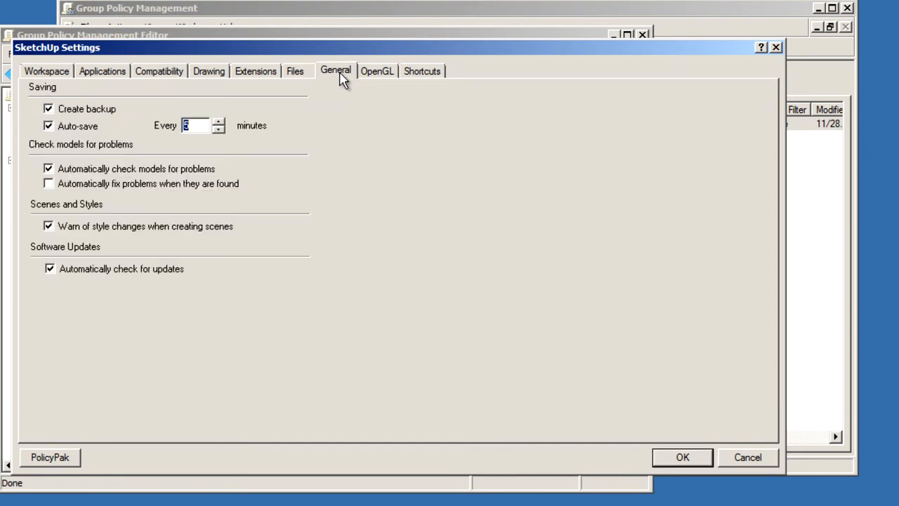
left_click(50, 270)
right_click(83, 278)
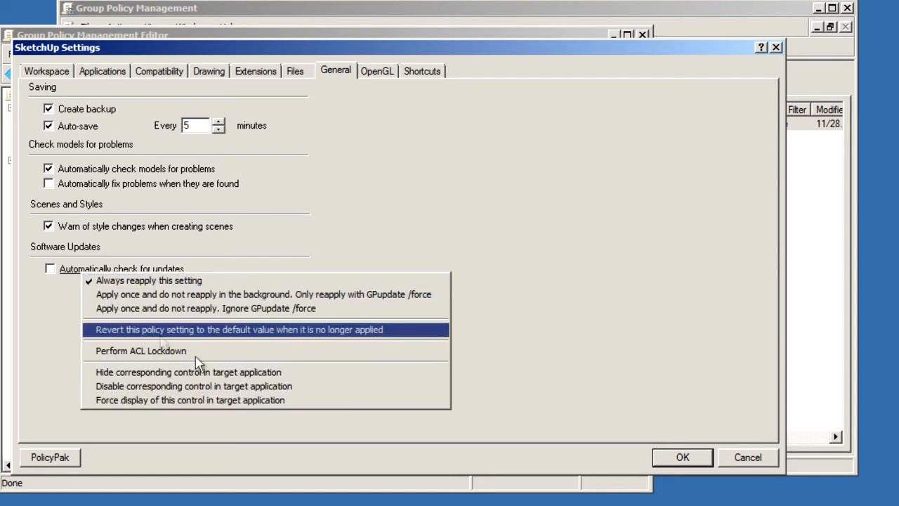
left_click(305, 388)
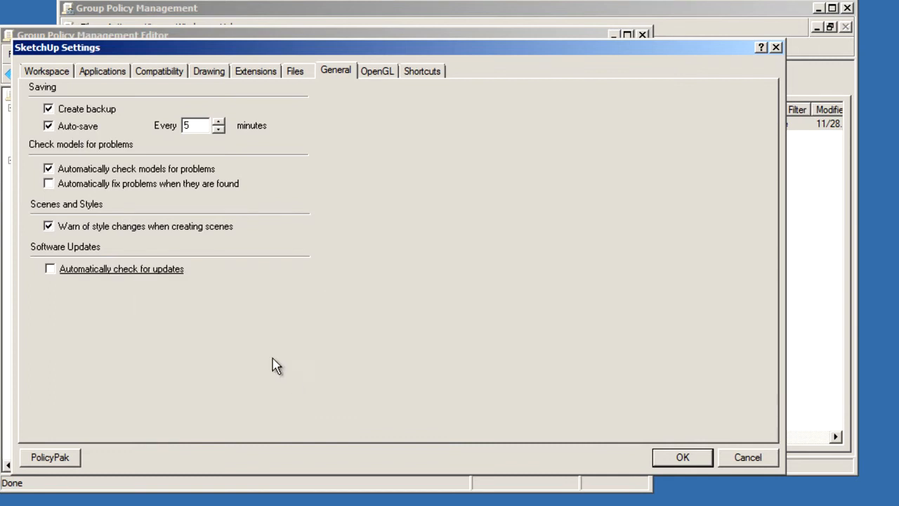
Enforce Auto-save as enabled in the General settings and apply Perform ACL Lockdown to it
left_click(49, 126)
left_click(49, 128)
right_click(75, 130)
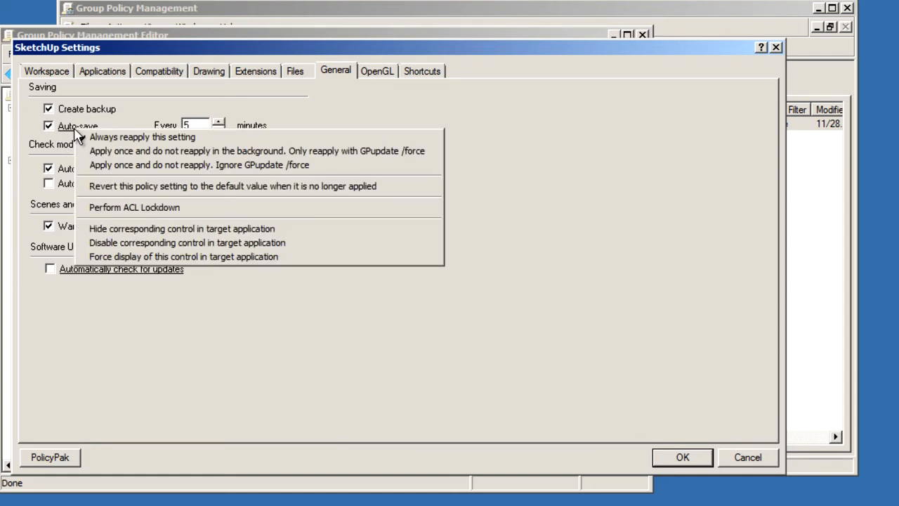
left_click(295, 215)
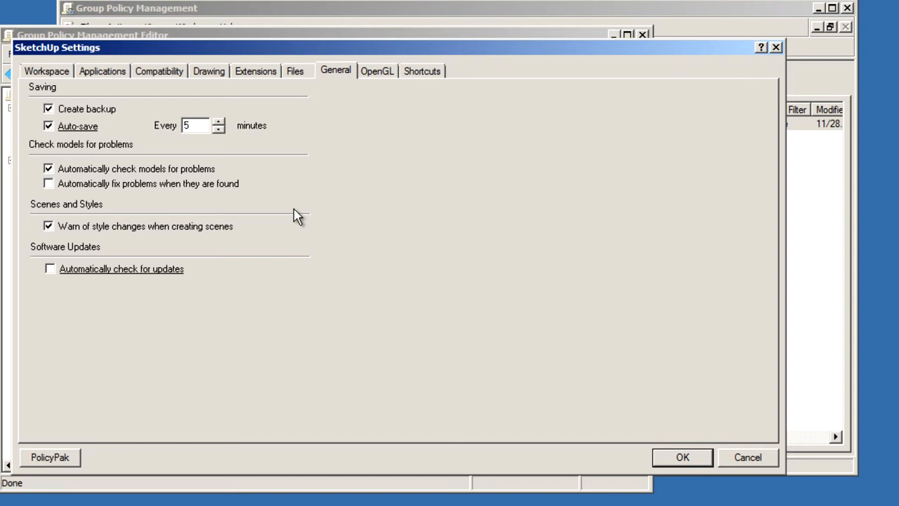
Enforce the Auto detect click style in the Drawing settings, disable its control in the target application, and save the SketchUp settings
left_click(219, 76)
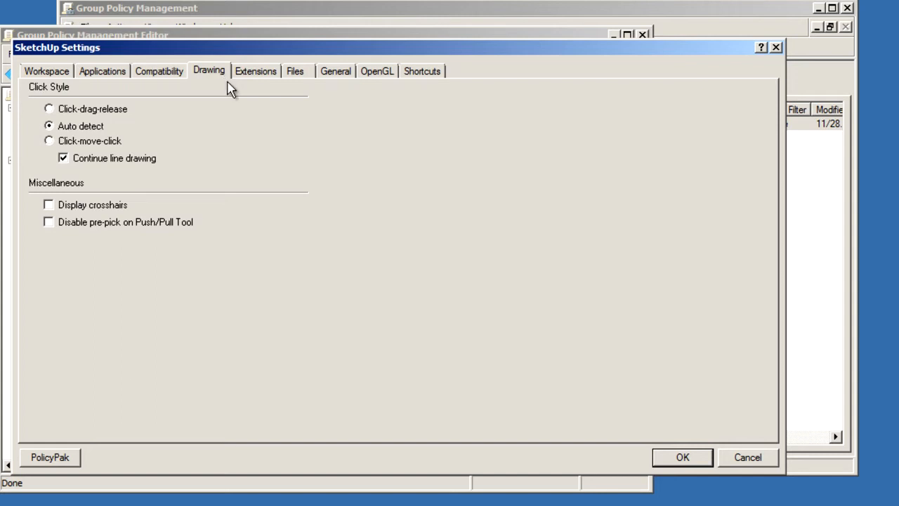
left_click(49, 109)
left_click(49, 127)
right_click(96, 129)
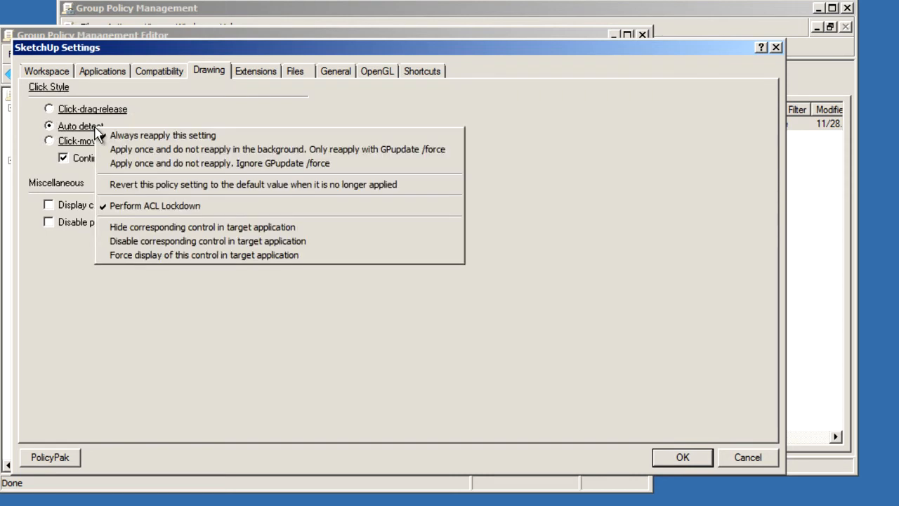
left_click(311, 240)
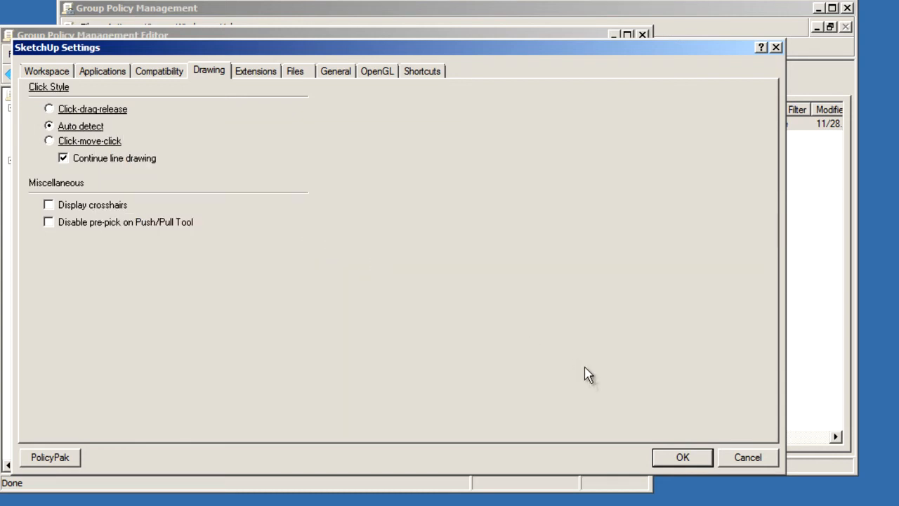
left_click(682, 458)
Switch to the Computer7 machine and refresh Group Policy by running gpupdate in the command prompt
mouse_move(393, 3)
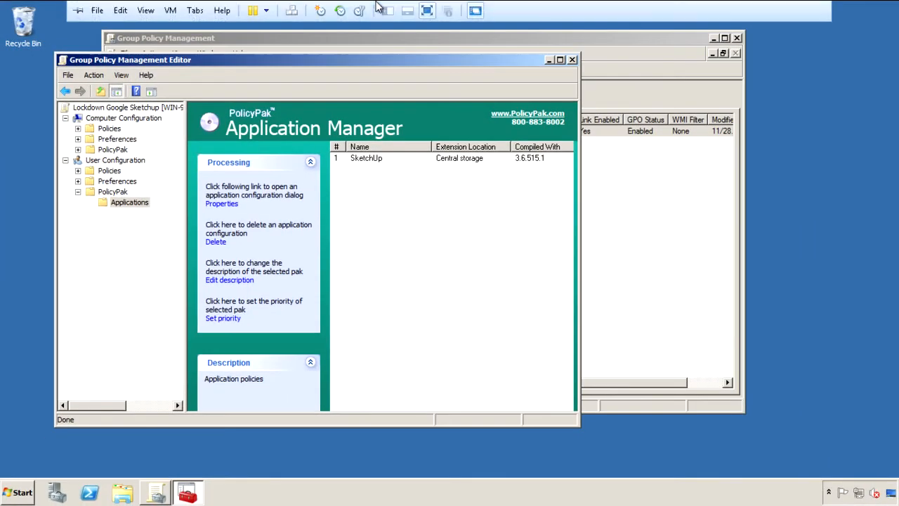
left_click(329, 12)
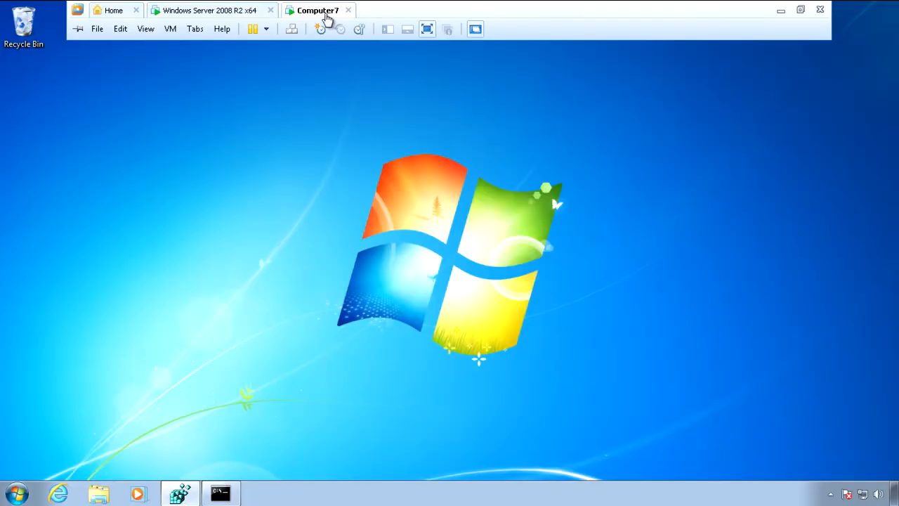
left_click(221, 493)
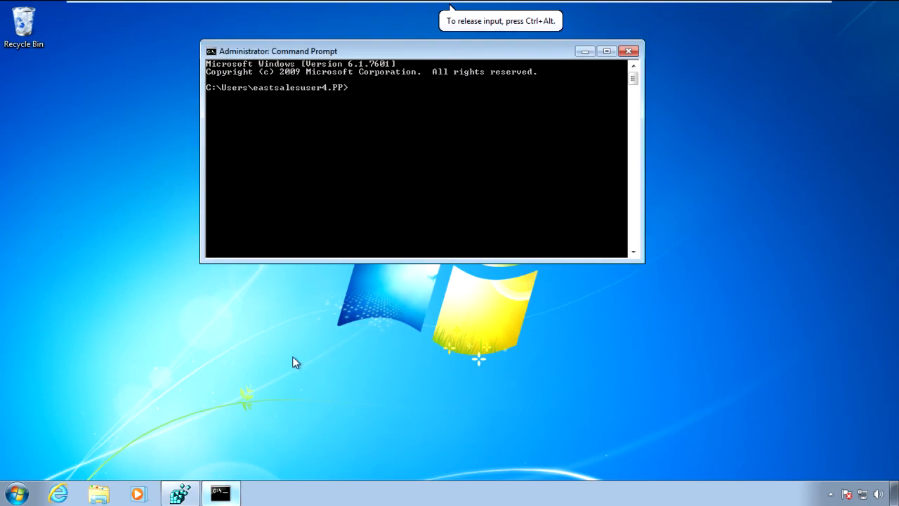
type("gpupdate")
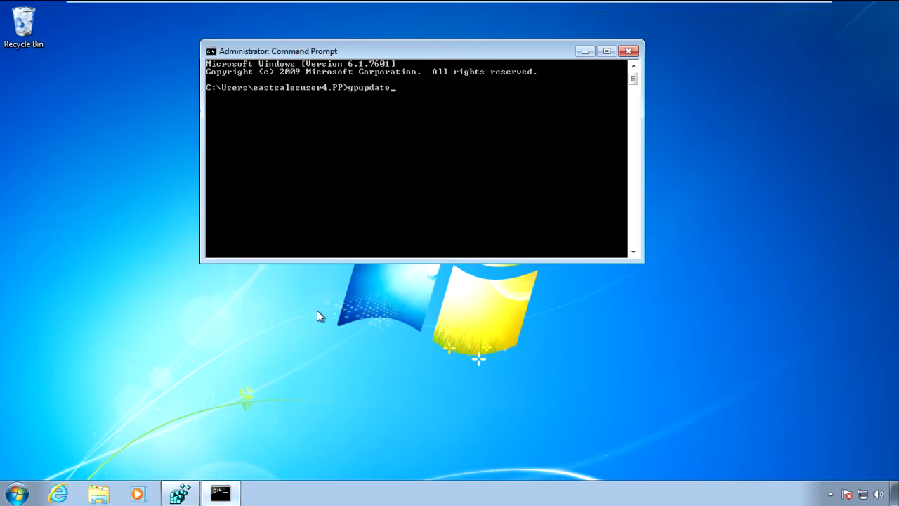
key("Return")
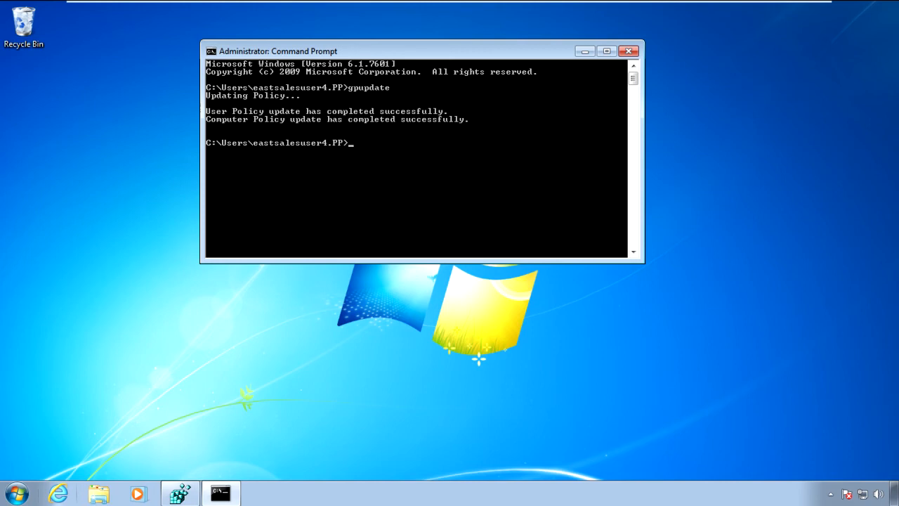
Launch SketchUp on the client computer and pass the required default template selection to start a new model
left_click(20, 495)
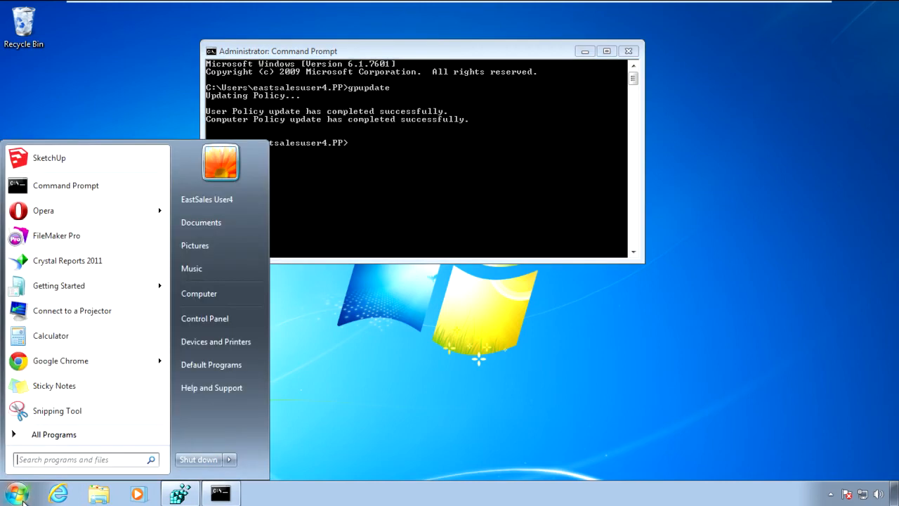
left_click(72, 155)
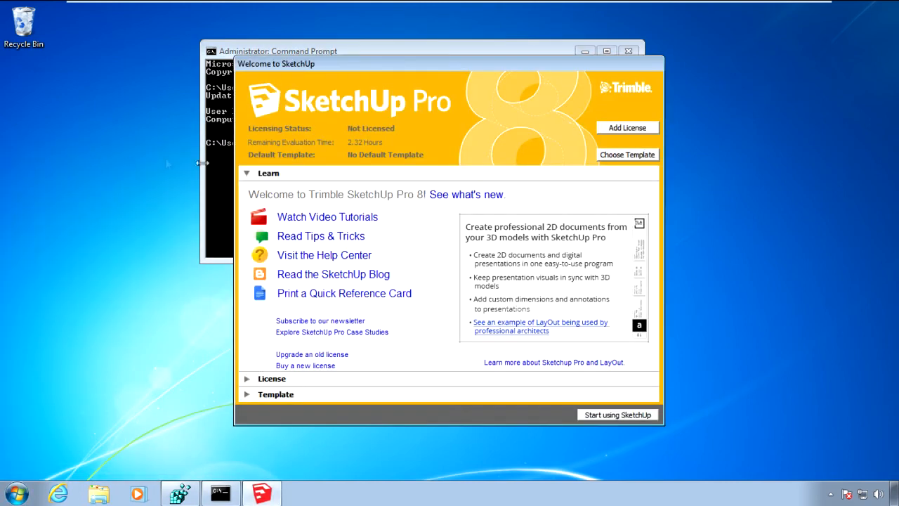
left_click(596, 414)
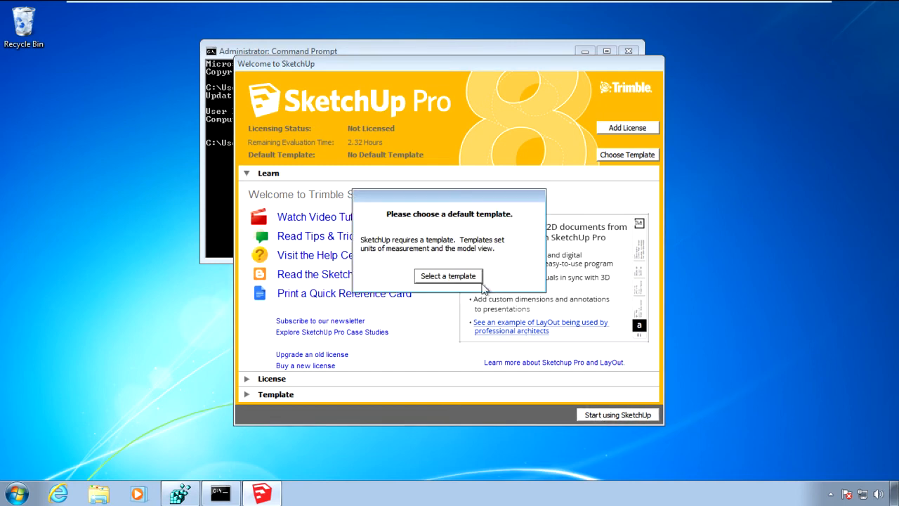
left_click(461, 274)
left_click(603, 415)
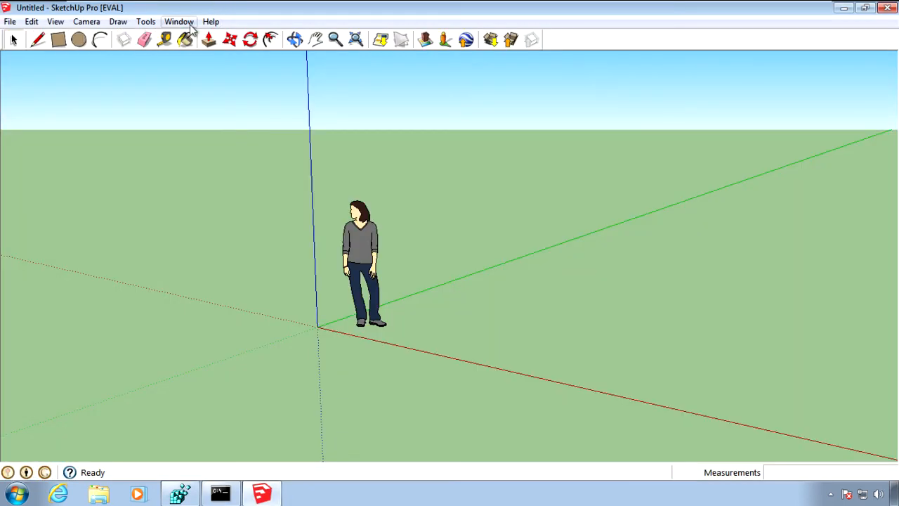
Examine the General and Drawing pages of SketchUp's System Preferences for the enforced settings, closing the dialog without changes
left_click(179, 22)
left_click(205, 246)
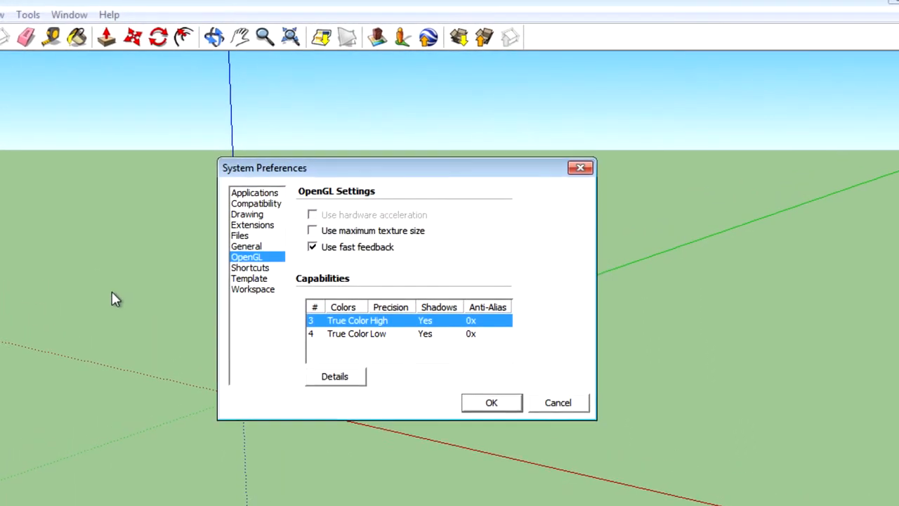
left_click(320, 208)
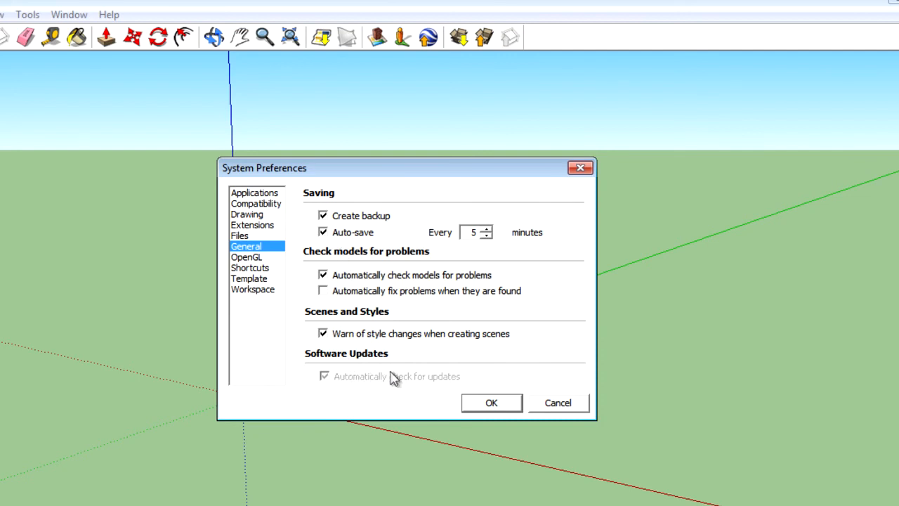
left_click(252, 214)
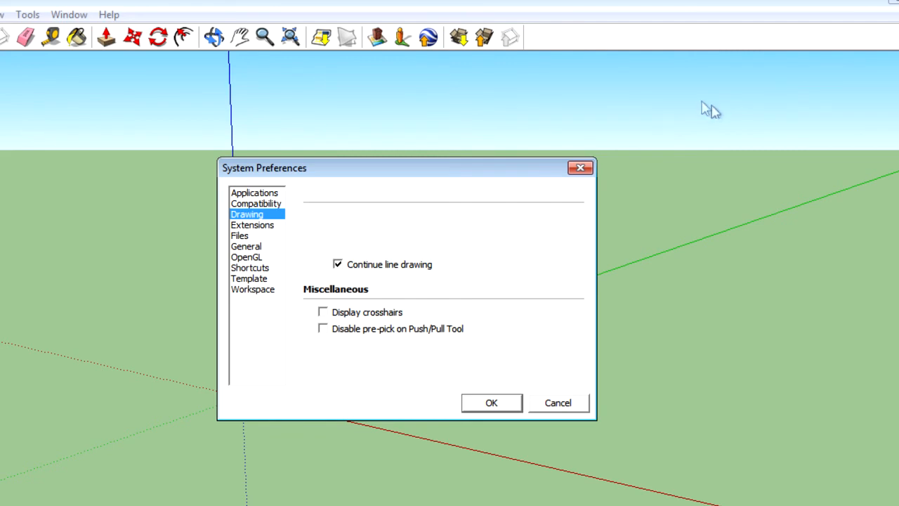
left_click(562, 406)
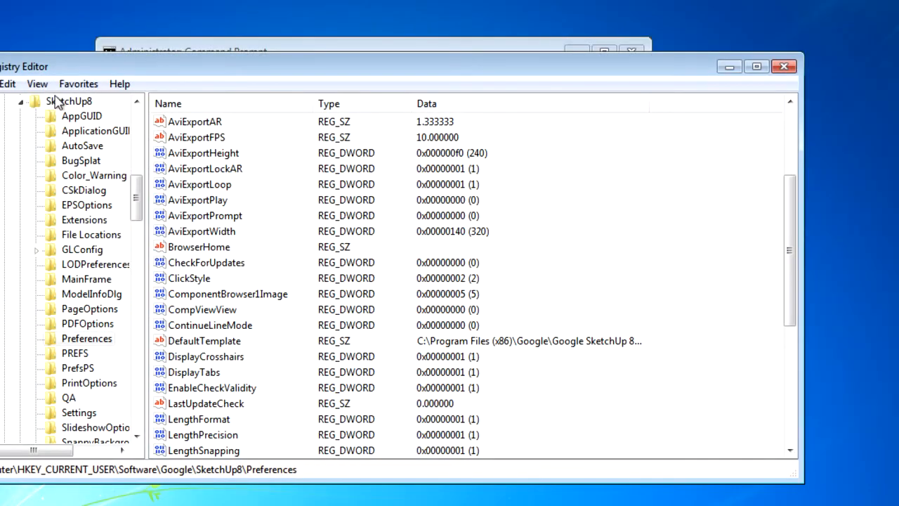
In Registry Editor, refresh the SketchUp8 Preferences key and try to modify its AutoSave value to test the ACL lockdown
left_click(37, 85)
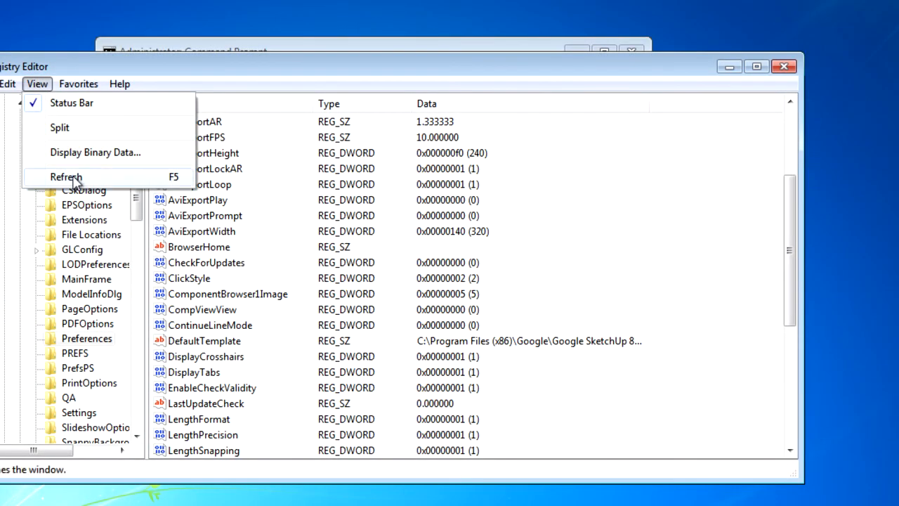
left_click(74, 176)
left_click(200, 218)
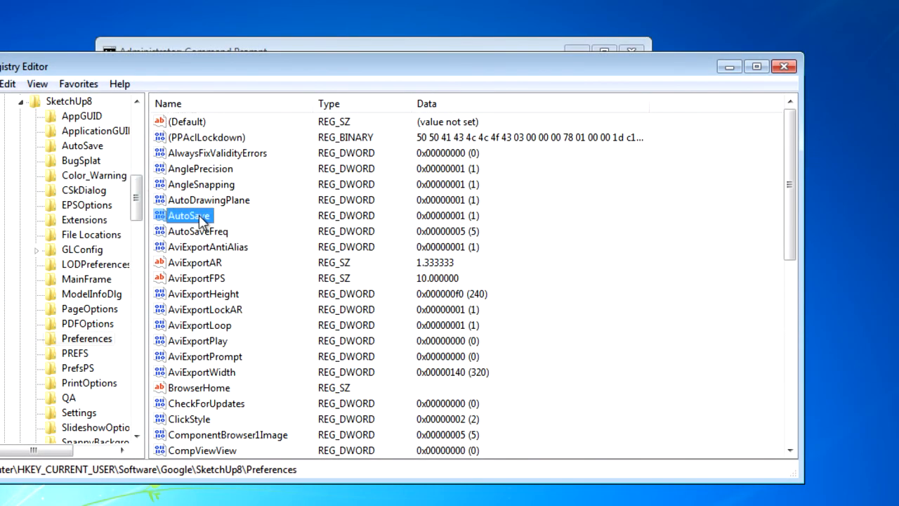
right_click(202, 219)
left_click(243, 231)
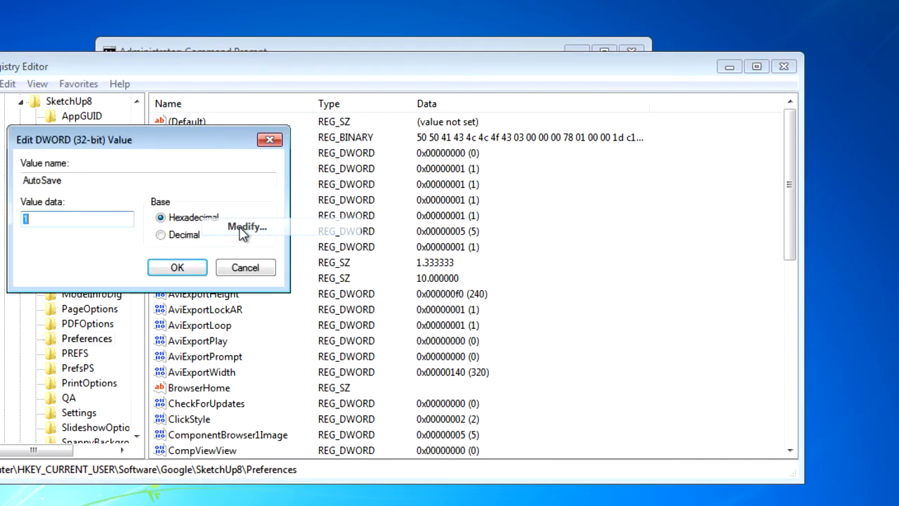
key("Return")
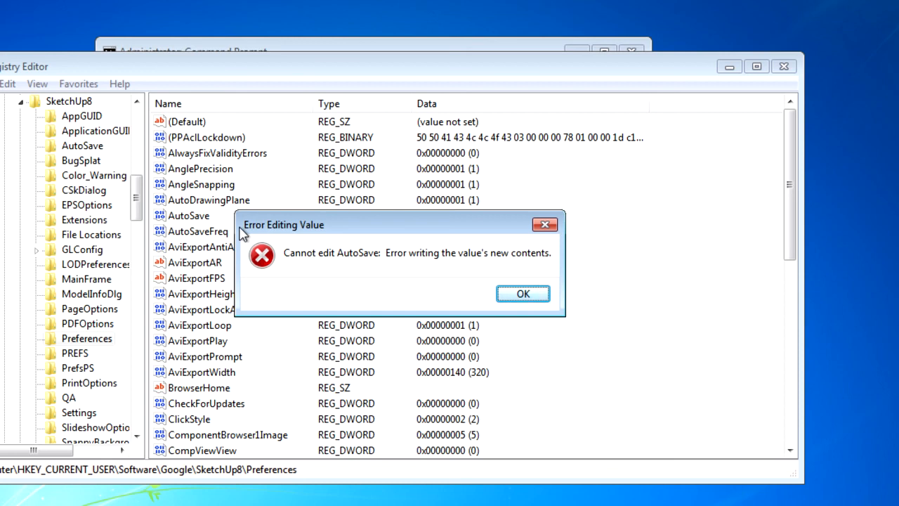
left_click(513, 295)
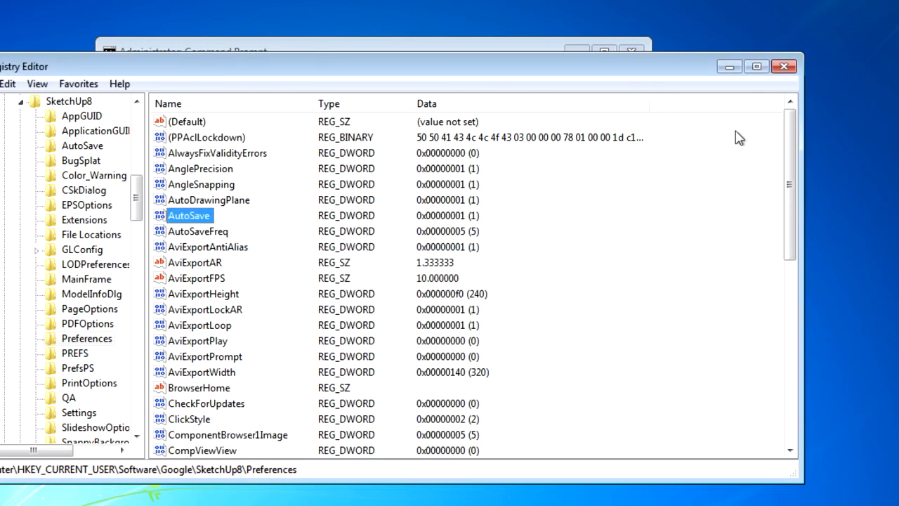
Close Registry Editor and the Command Prompt to return to the client computer's desktop
left_click(784, 66)
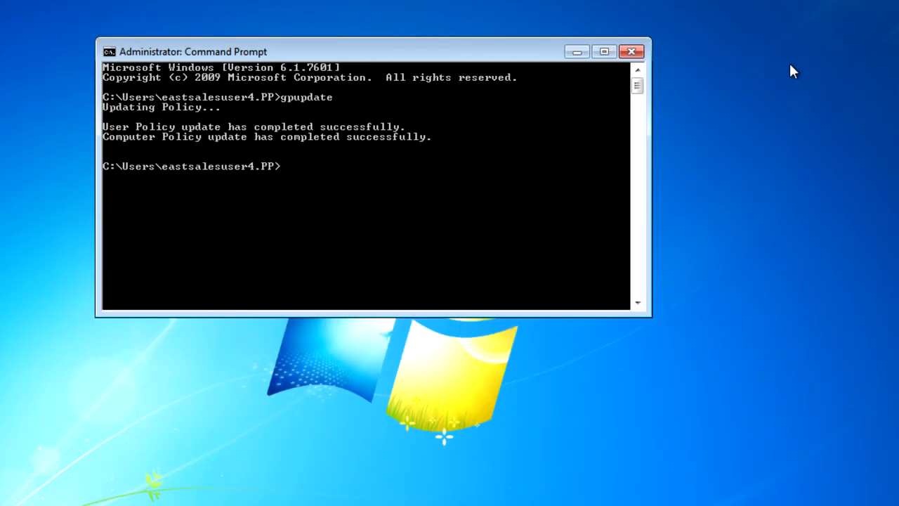
left_click(636, 52)
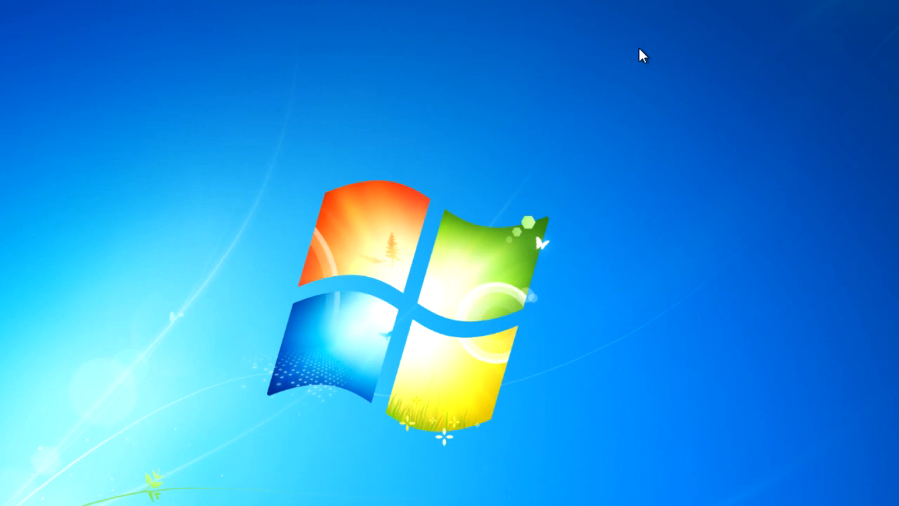